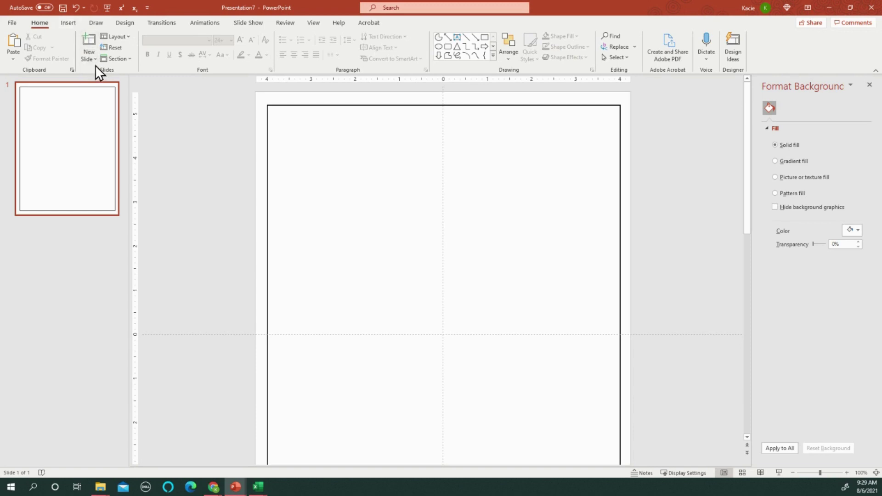
- Draw an oval near the top of the slide and size it to 3" × 3"
click(71, 25)
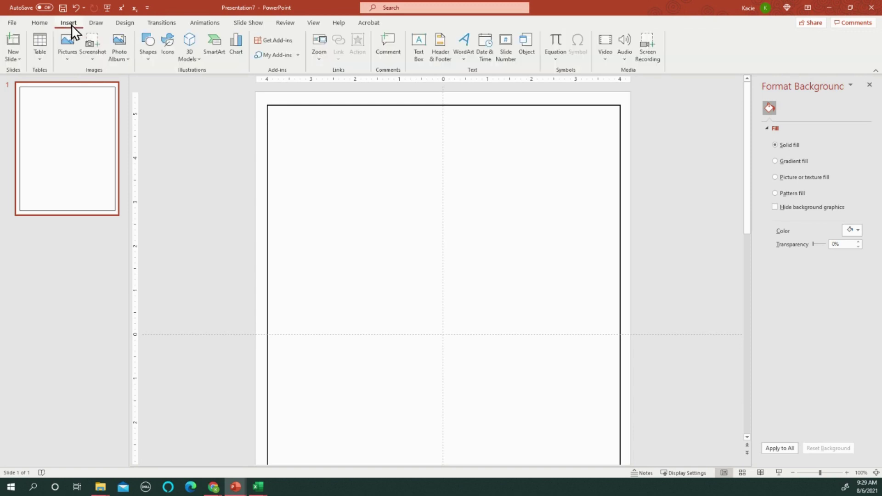
click(148, 57)
click(213, 84)
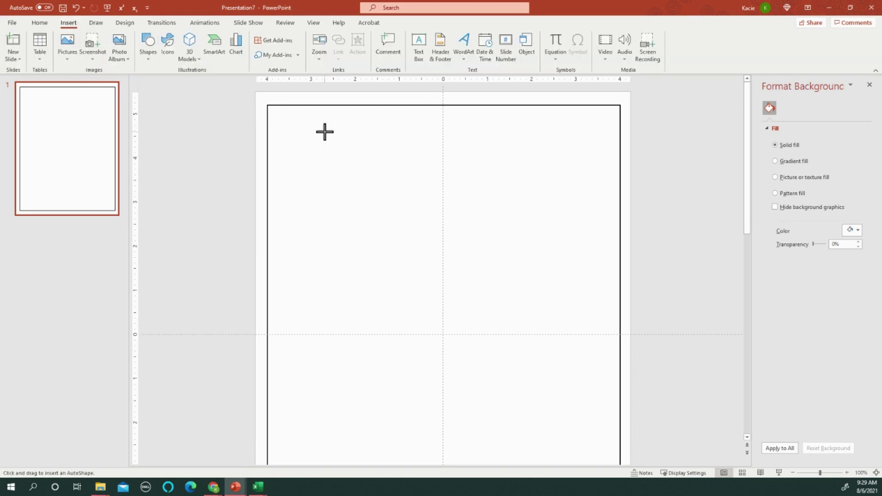
drag(325, 132, 468, 277)
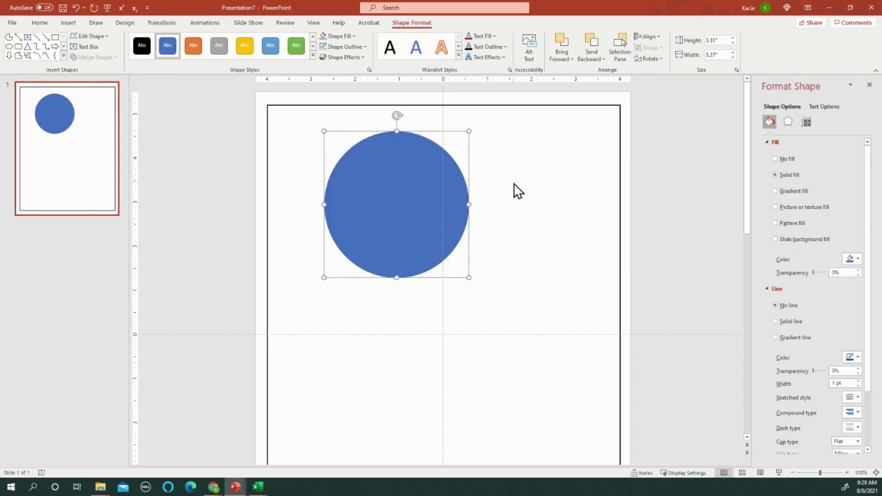
click(733, 43)
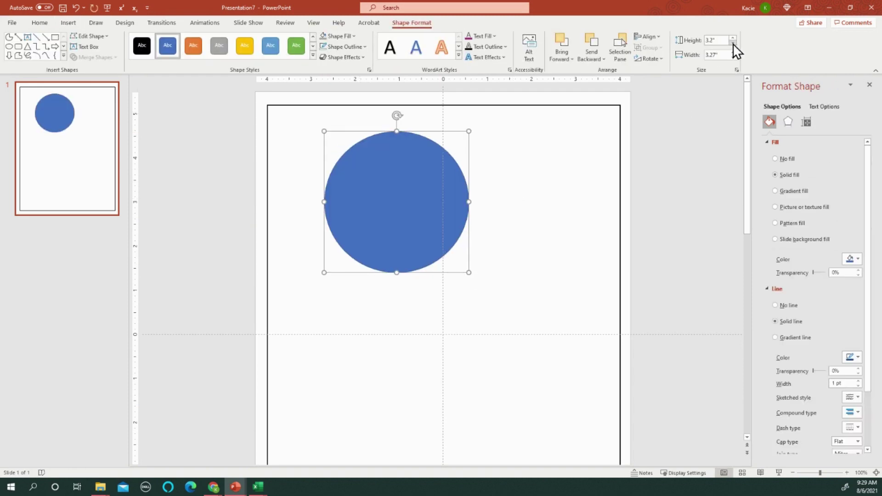
click(732, 43)
click(733, 43)
click(733, 57)
click(733, 57)
click(733, 57)
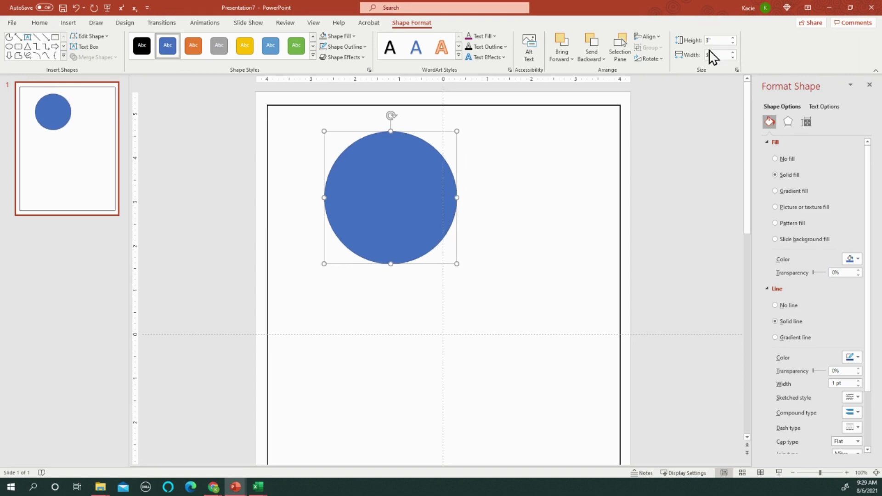
- Give the circle no fill and a black 3 pt outline
click(337, 37)
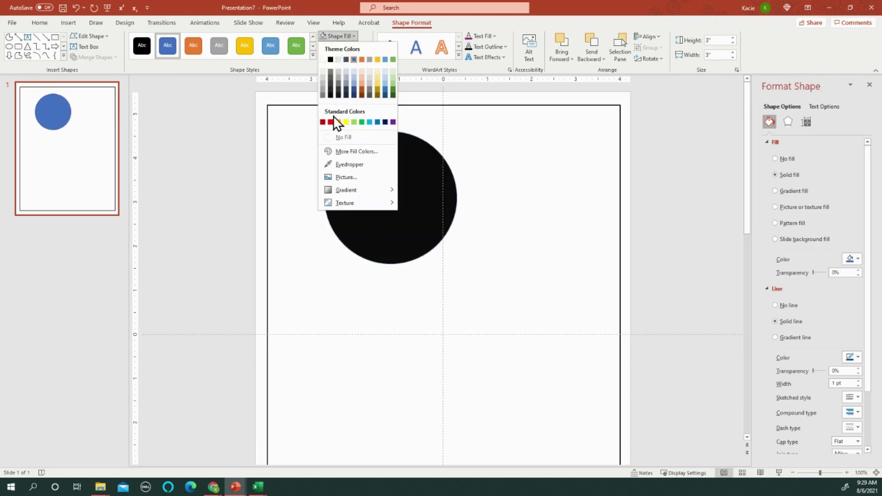
click(326, 138)
click(335, 45)
click(330, 70)
click(340, 47)
mouse_move(343, 190)
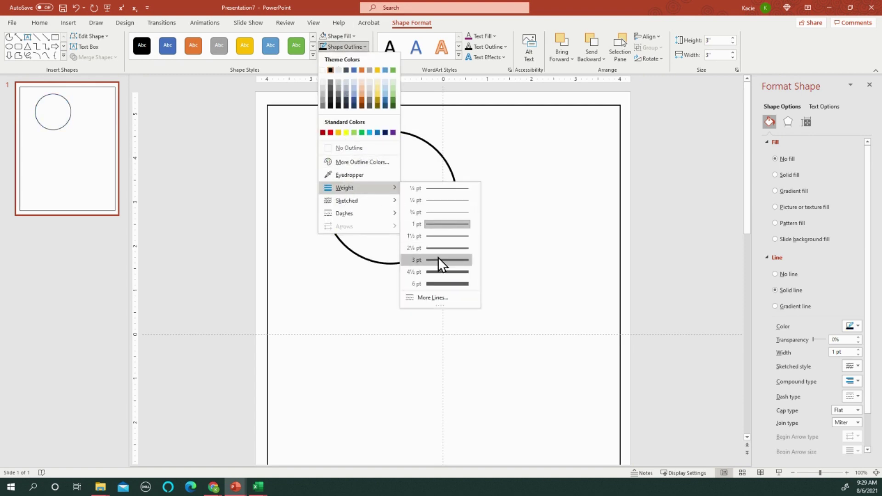
click(437, 260)
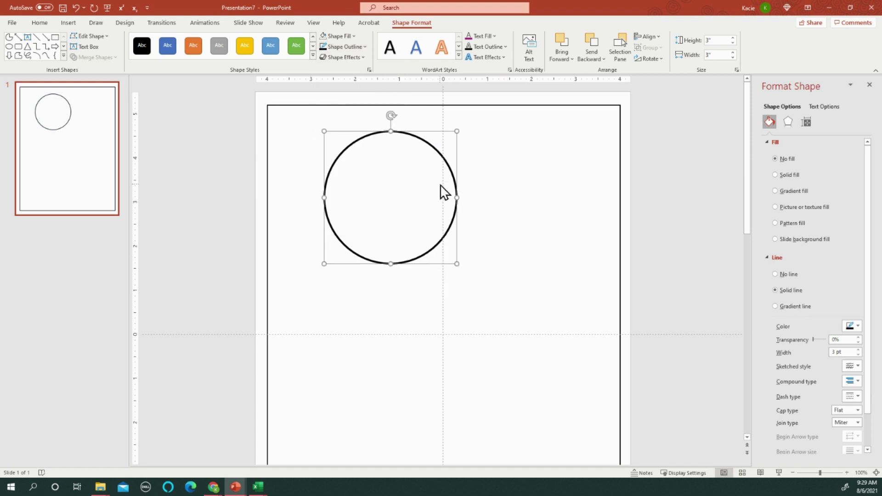
- Copy the circle and shrink the copy to 0.08" × 0.08"
drag(456, 184, 465, 194)
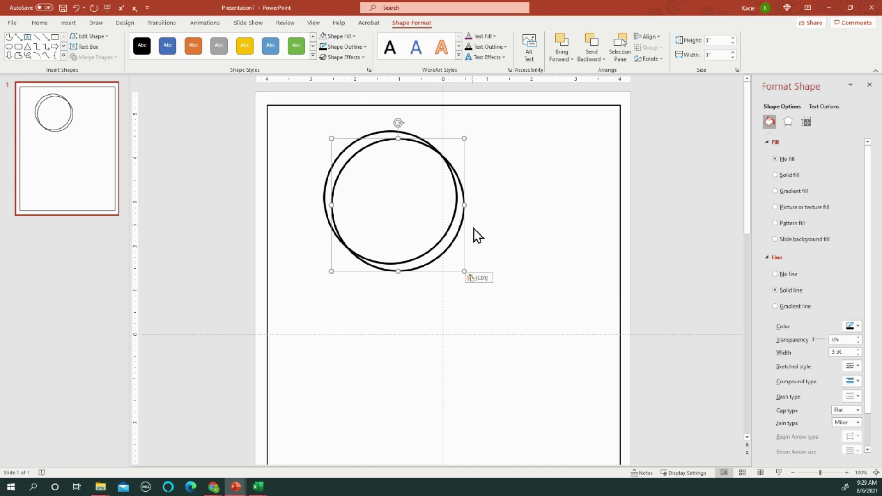
click(717, 46)
text(08)
click(714, 55)
key(BackSpace)
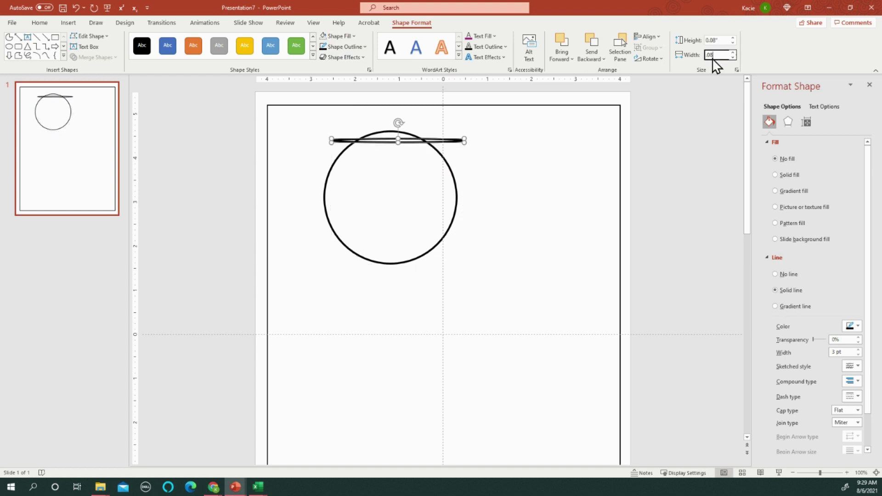
text(.08)
key(Return)
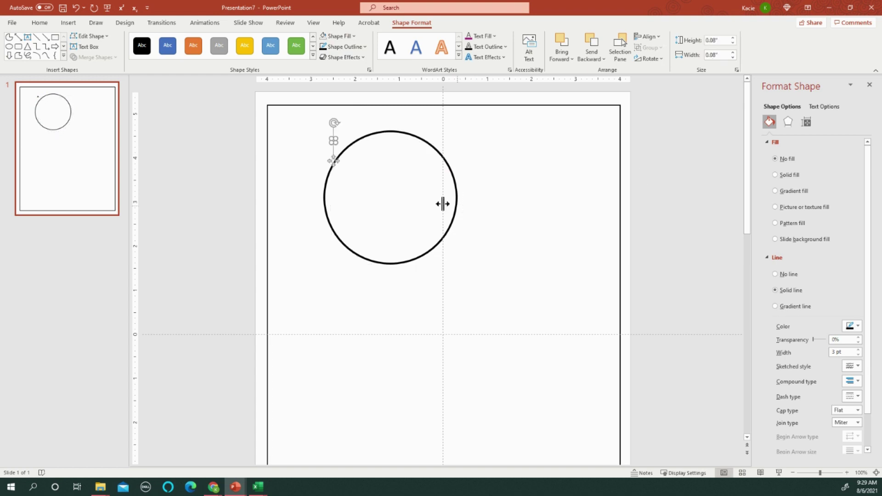
- Move the tiny copy to the circle's centre and fill it solid black
drag(337, 165, 390, 220)
click(335, 36)
click(331, 59)
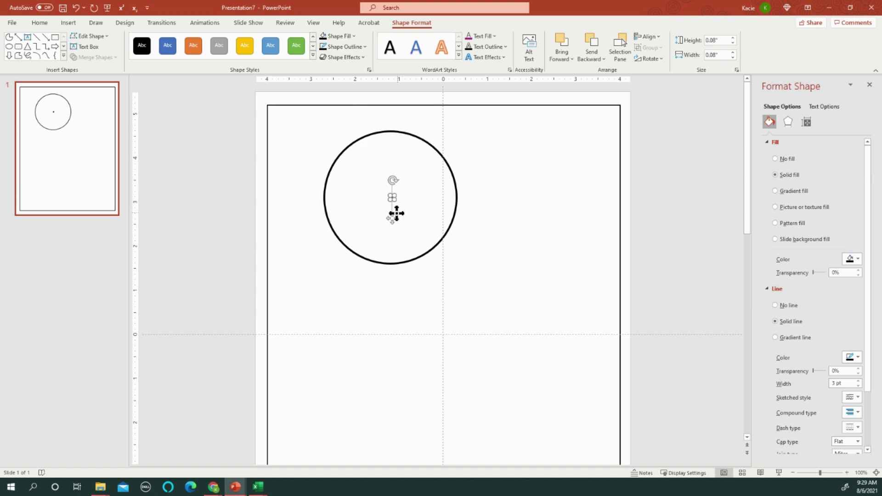
drag(392, 219, 392, 216)
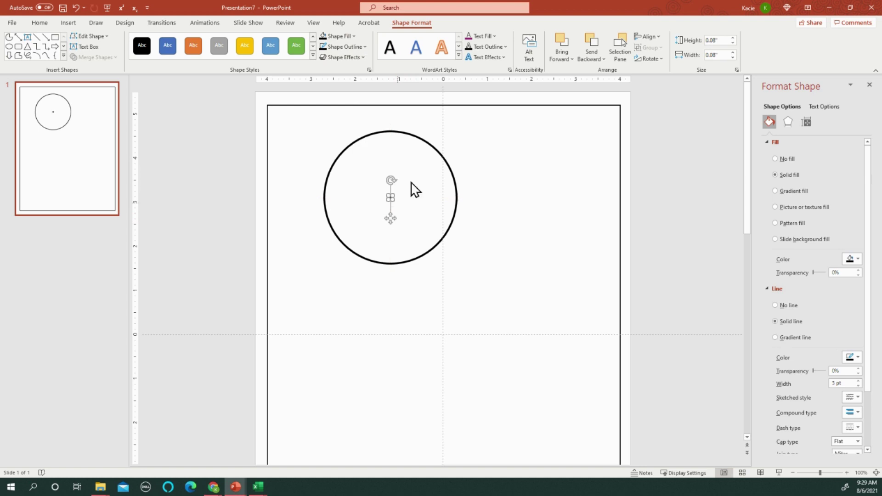
- Align the dot and circle to each other's centre and middle
ctrl+click(419, 138)
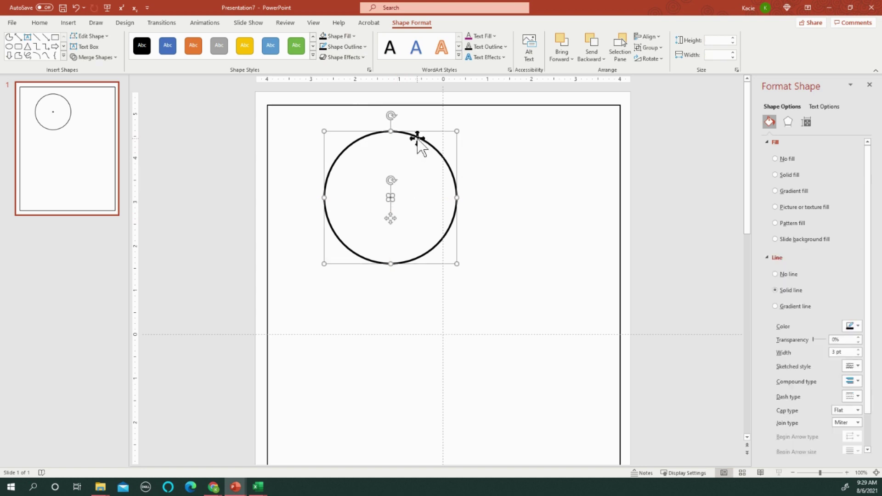
click(647, 38)
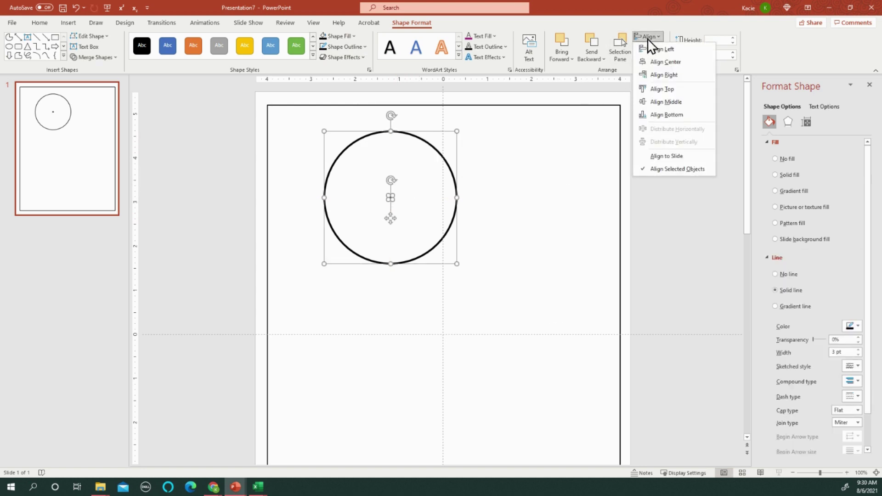
click(657, 61)
click(650, 35)
click(663, 105)
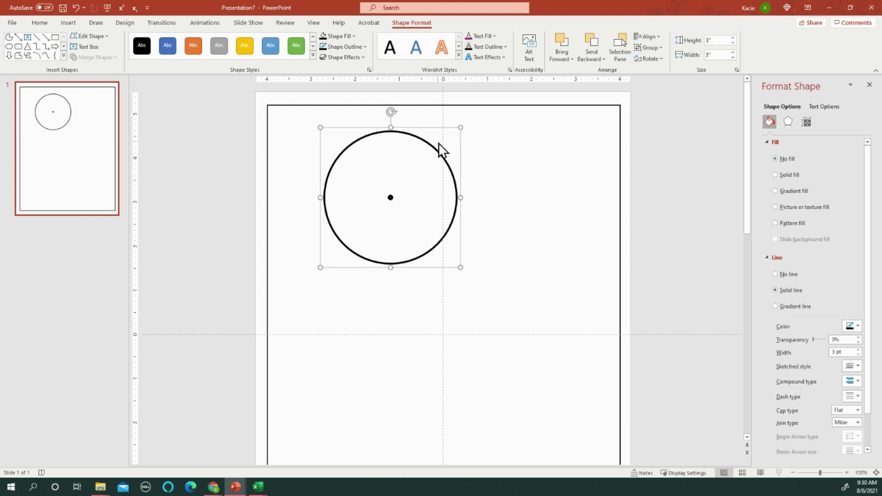
- Lock the aspect ratio of the circle and dot, then bring them back to 3" across
drag(440, 151, 404, 142)
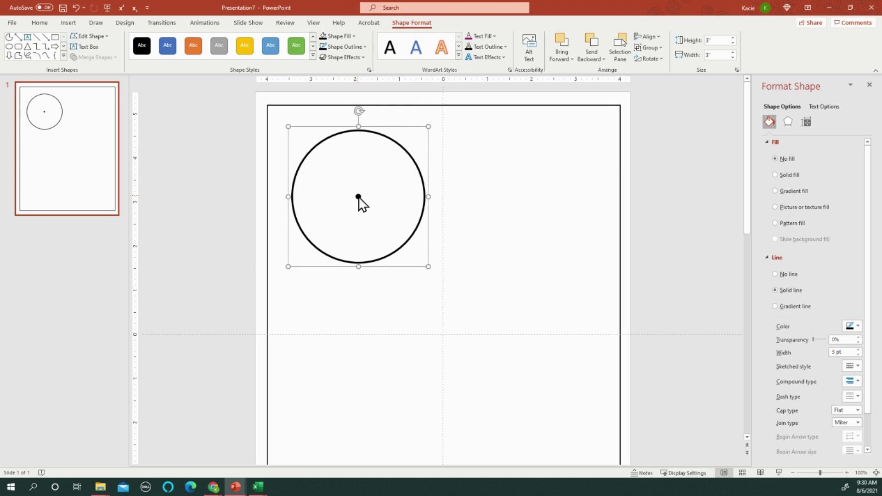
click(737, 69)
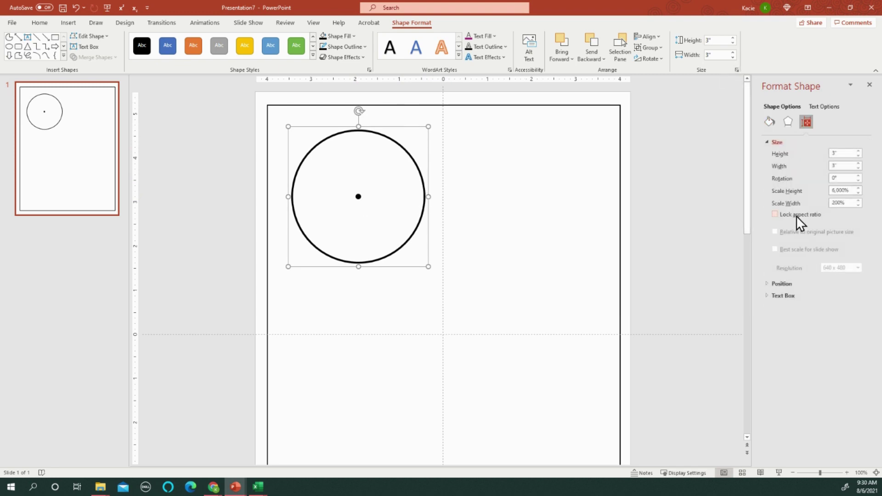
drag(427, 267, 485, 300)
click(732, 44)
click(733, 43)
click(732, 43)
click(733, 43)
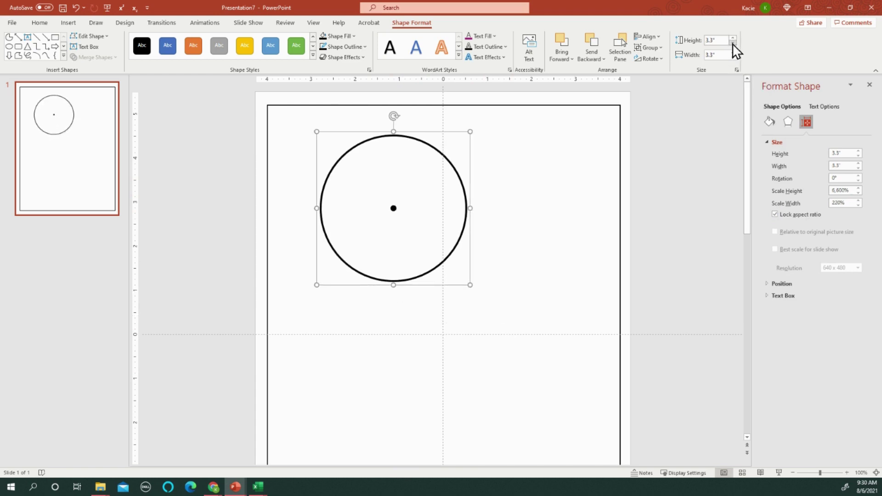
click(733, 43)
click(732, 43)
click(733, 43)
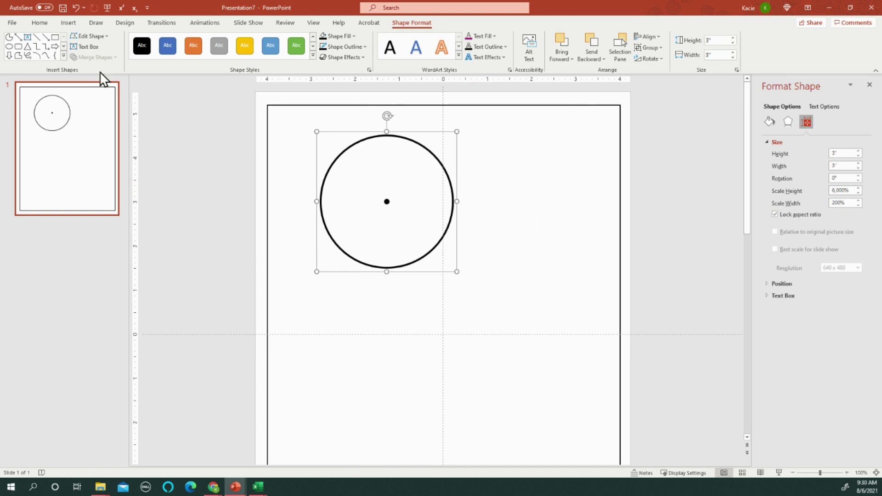
- Draw a straight line from the centre dot to the circle's right edge
click(66, 24)
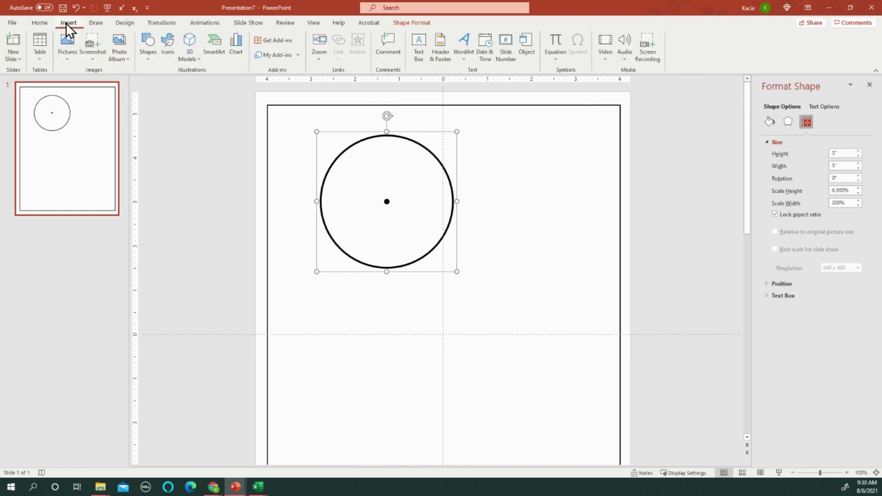
click(149, 55)
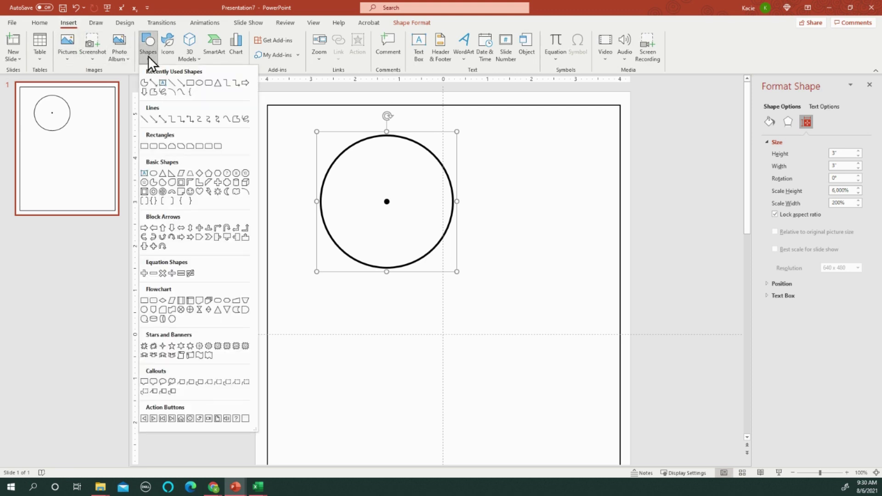
click(167, 85)
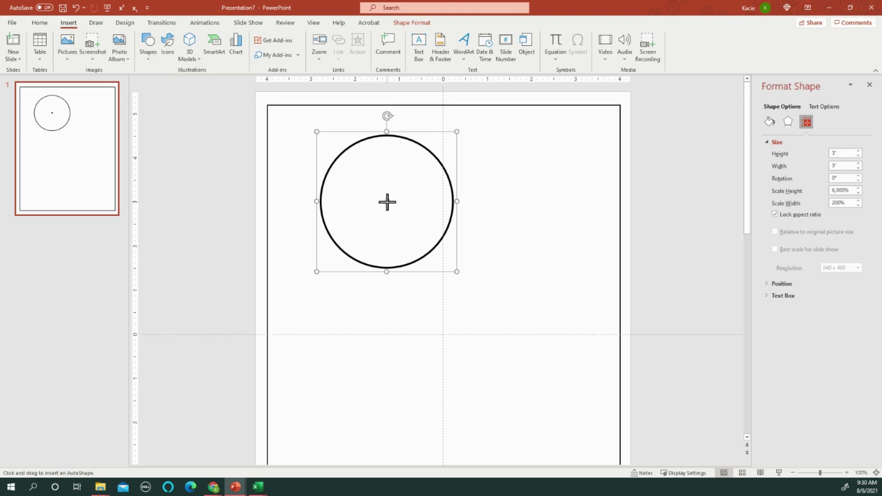
drag(387, 202, 453, 201)
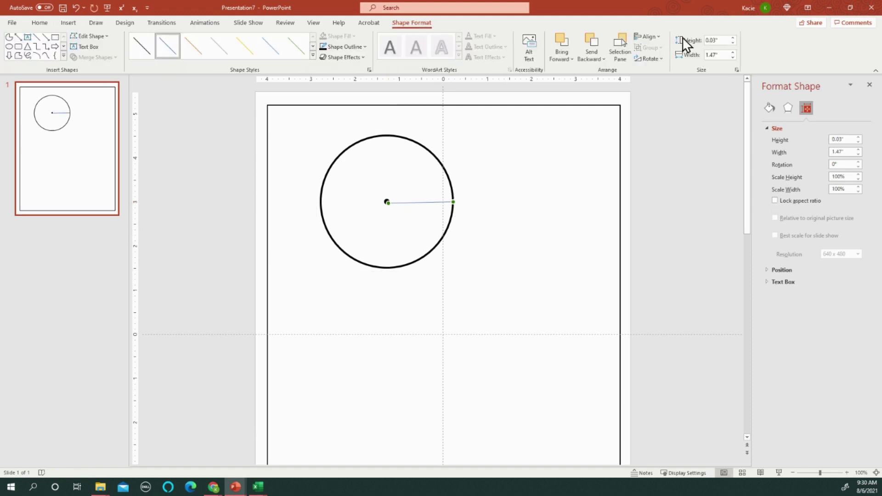
- Set the line to 1.5" wide, 0" high, with a black 1½ pt outline
click(732, 52)
click(734, 44)
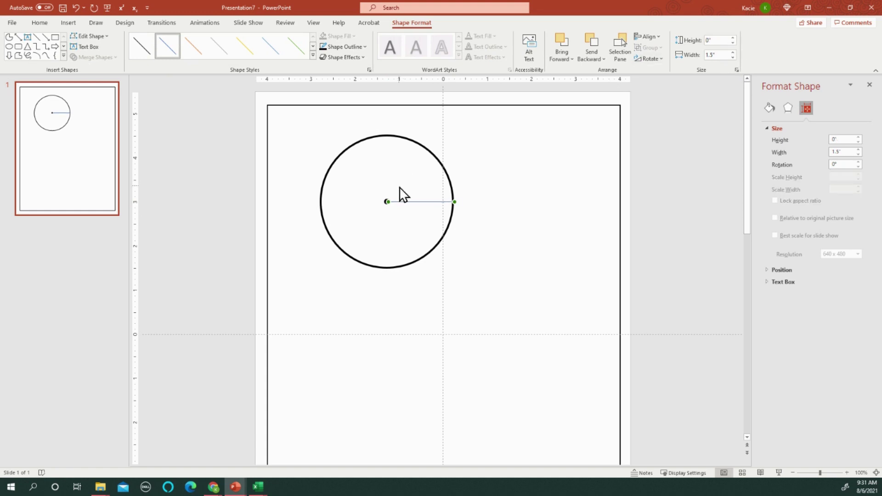
click(323, 46)
click(334, 47)
mouse_move(349, 188)
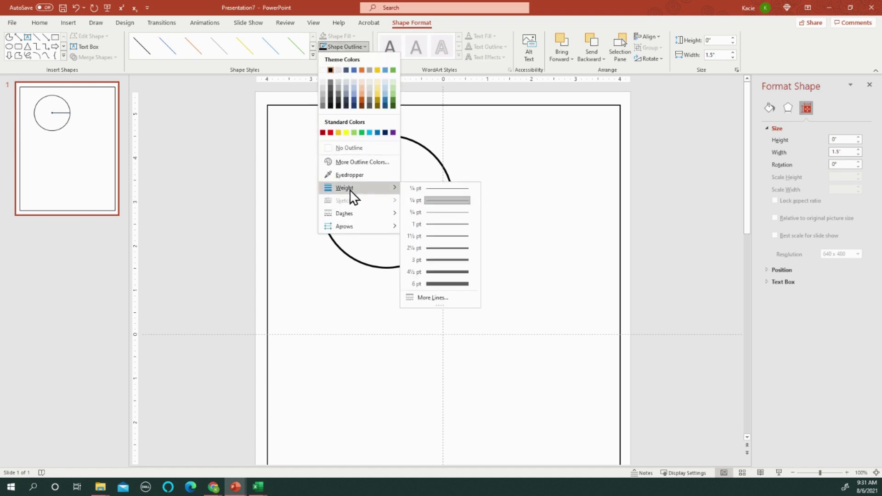
click(429, 236)
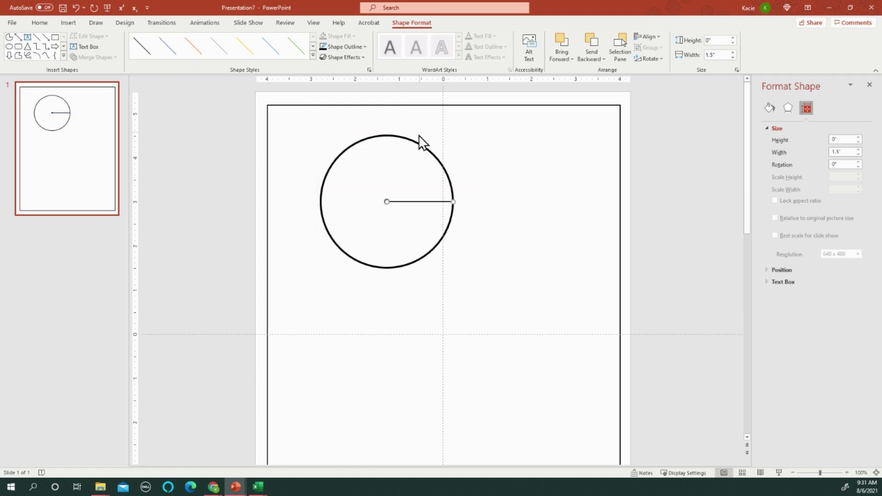
click(495, 161)
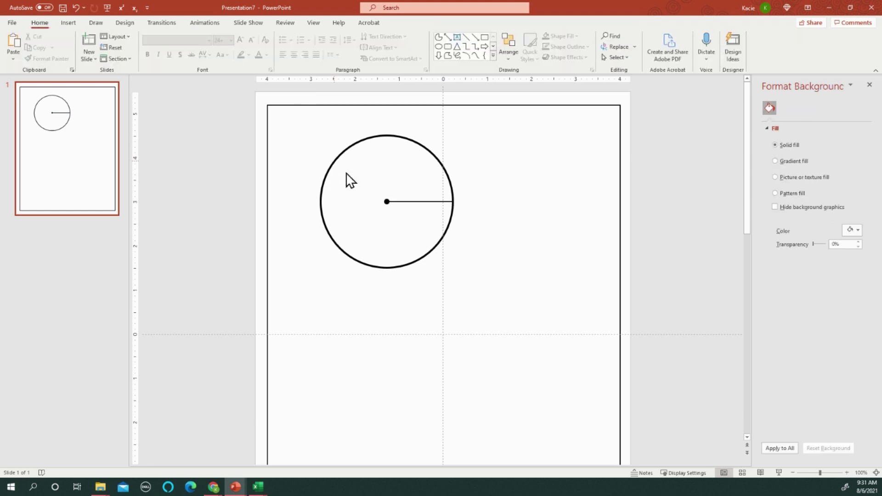
- Copy the radius, rotate the copy 45°, and move its end toward the centre
click(421, 203)
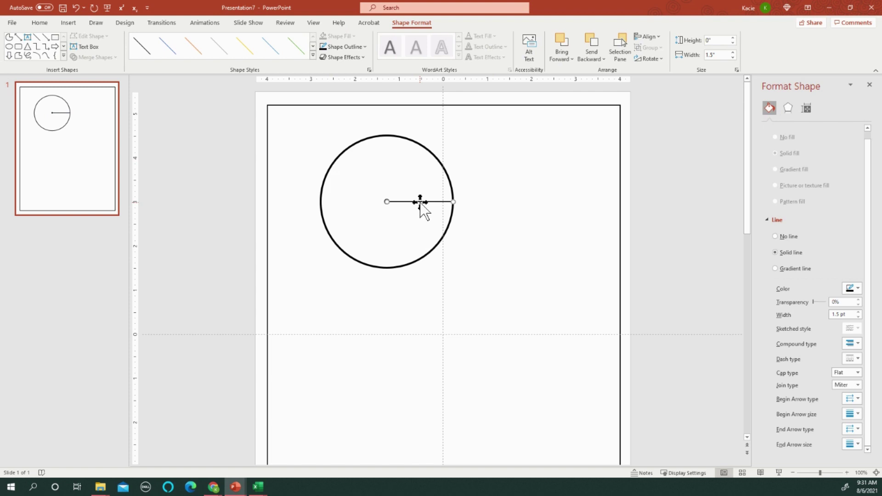
drag(421, 203, 428, 211)
click(652, 59)
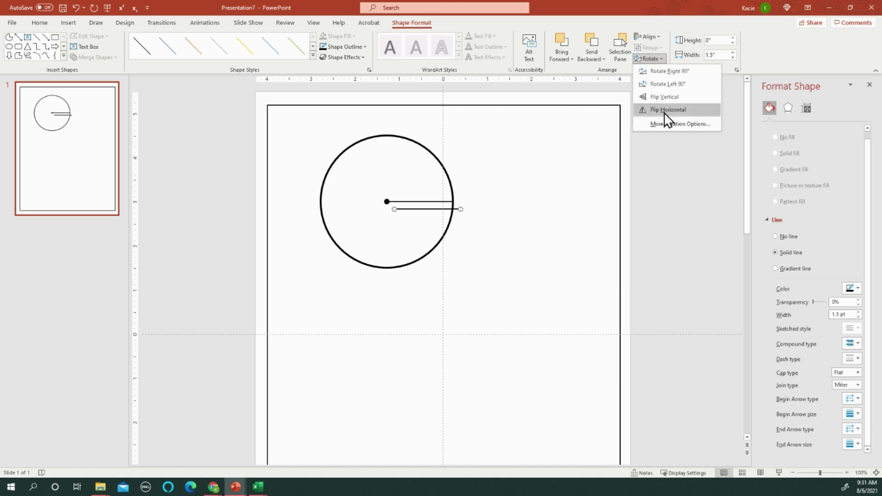
click(667, 124)
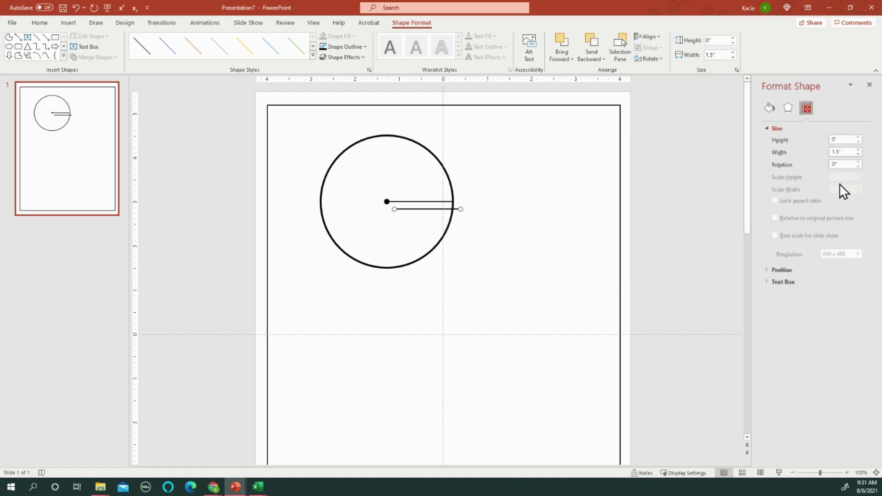
click(833, 164)
key(Return)
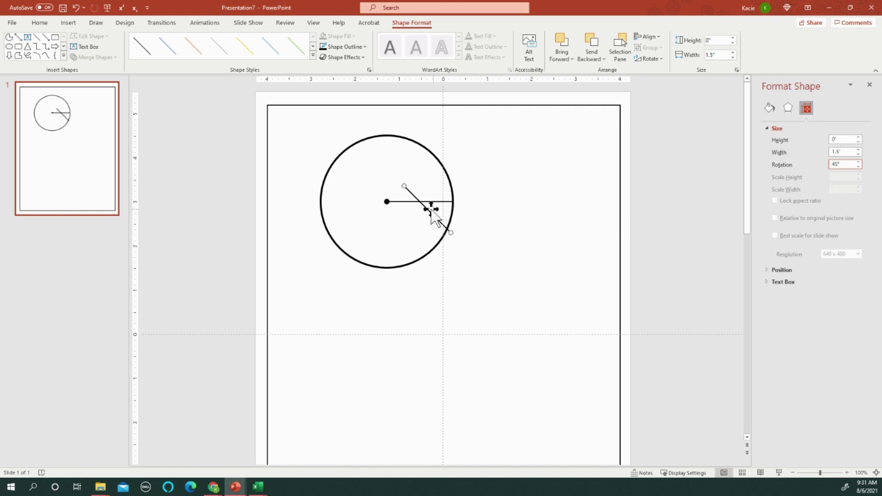
drag(422, 217, 409, 225)
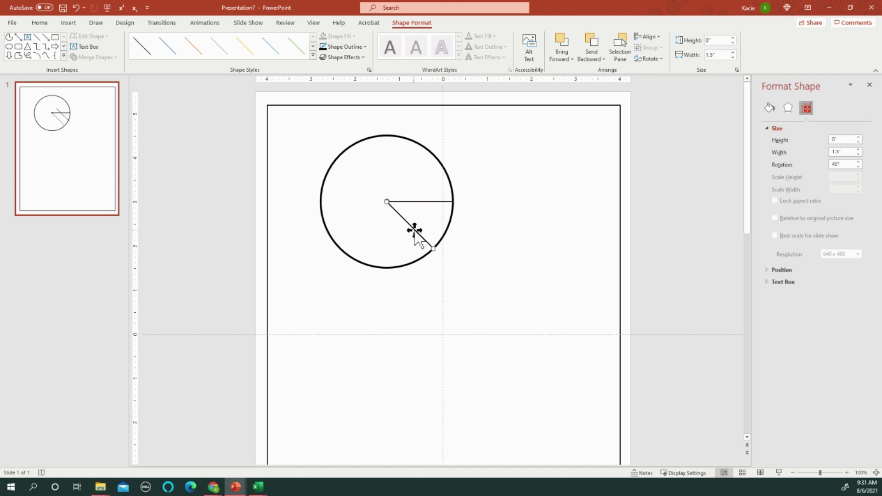
- Change the copy's rotation to 60° and attach its end to the centre dot
double_click(834, 164)
text(60)
key(Return)
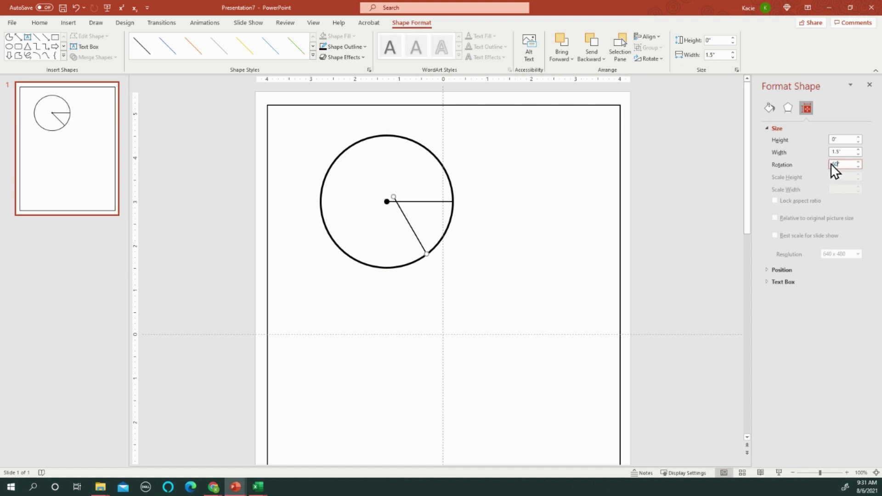
drag(406, 220, 399, 224)
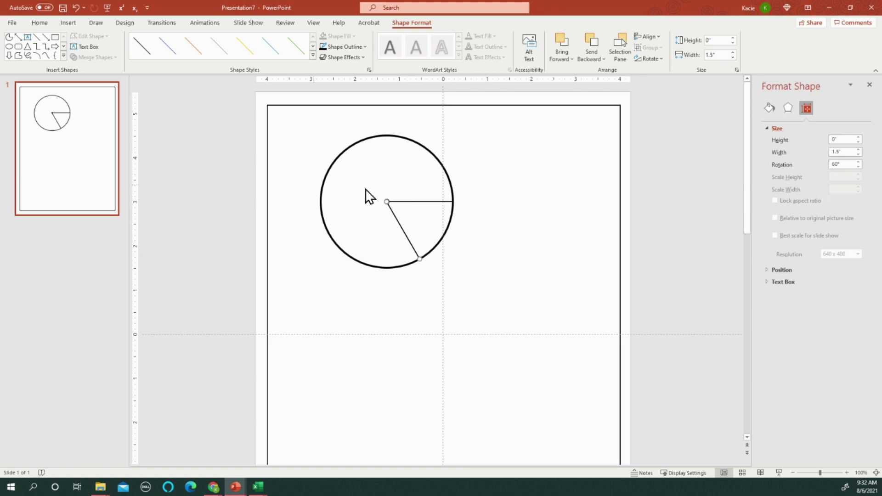
- Draw a pie shape 3" wide and line it up exactly over the circle
click(69, 23)
click(146, 54)
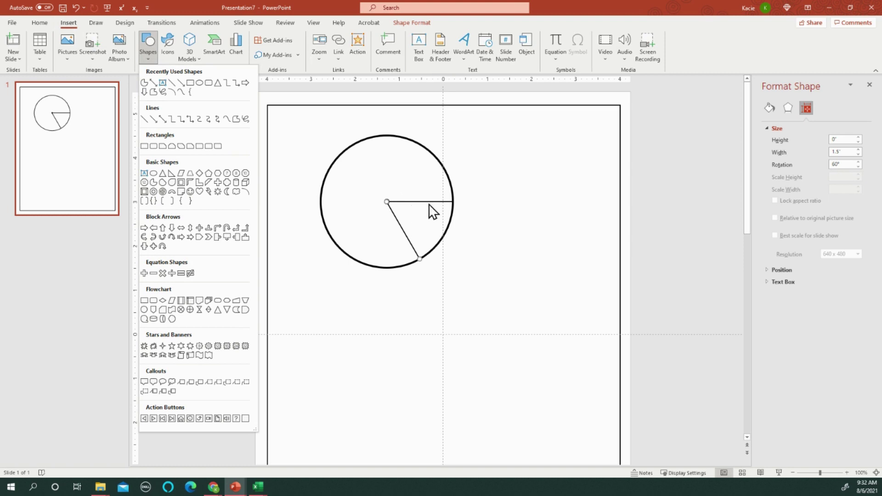
click(144, 83)
mouse_move(344, 146)
mouse_down()
mouse_move(453, 268)
mouse_move(485, 279)
mouse_up()
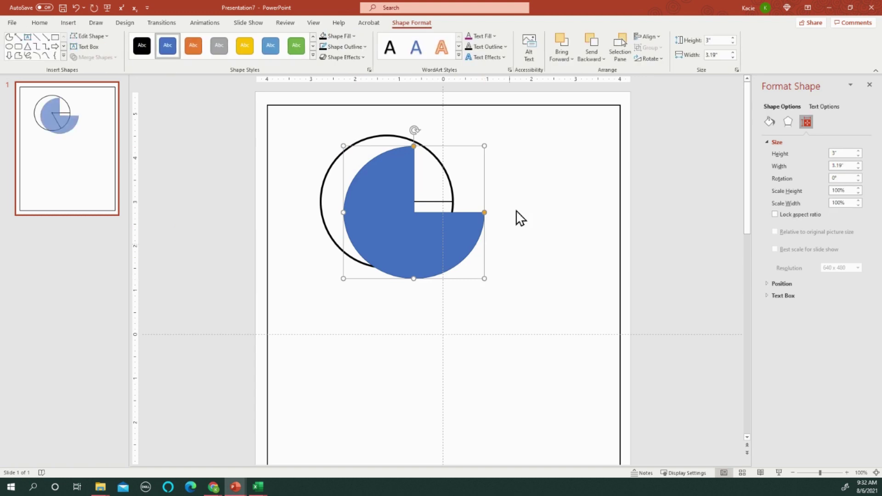
click(734, 57)
click(734, 57)
drag(386, 175, 362, 162)
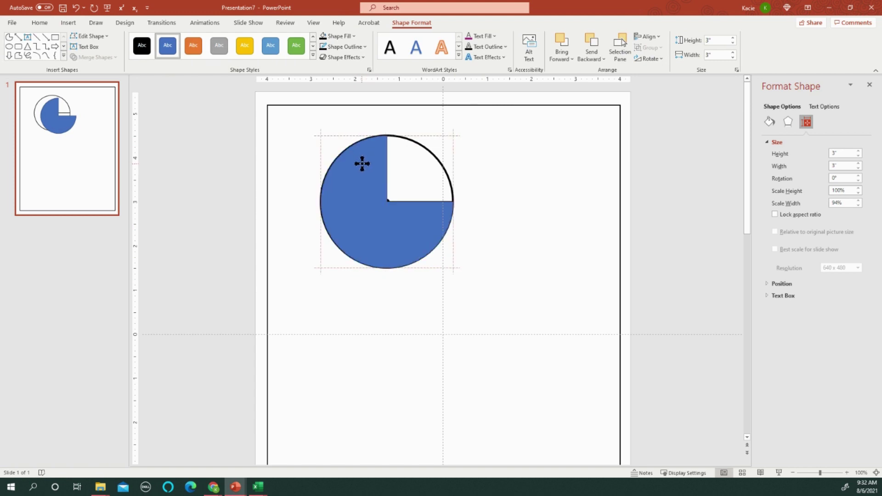
- Fill the pie grey and drag its wedge handles onto the two radii
click(335, 36)
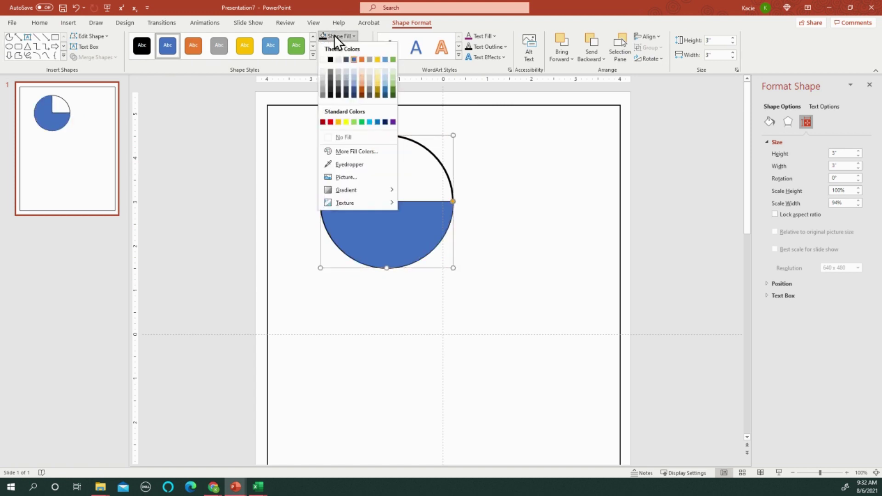
click(322, 91)
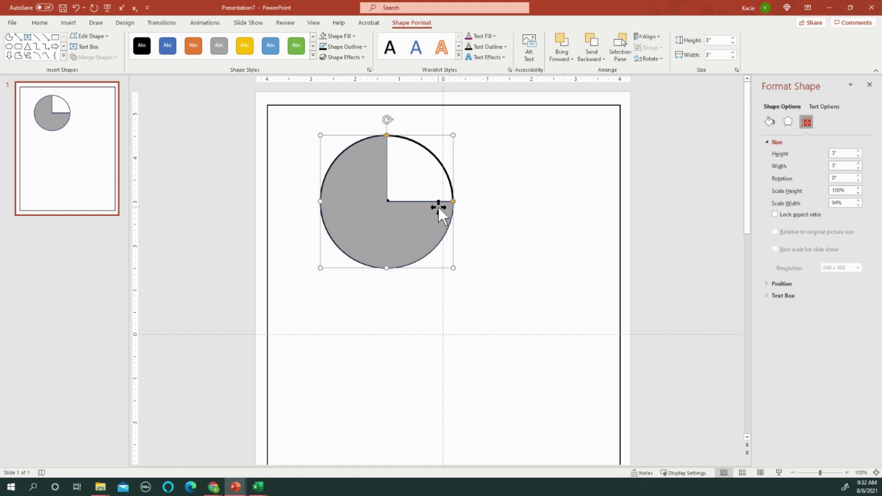
drag(455, 203, 420, 267)
drag(388, 136, 452, 202)
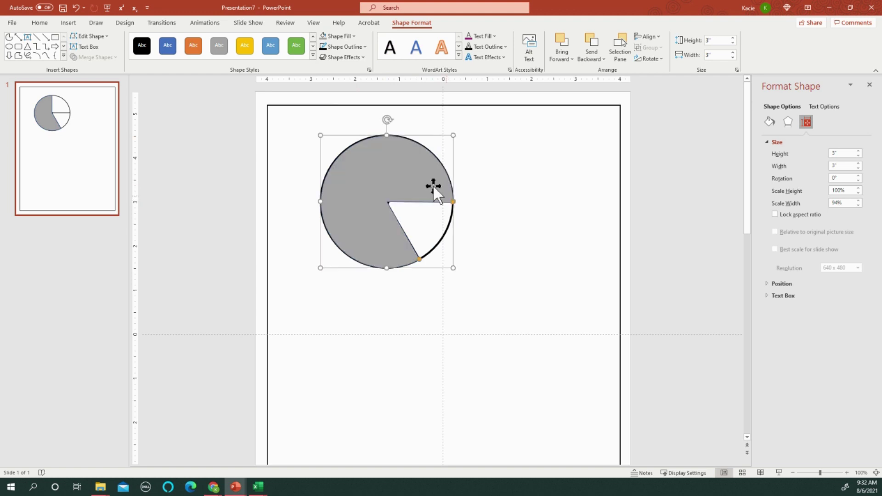
- Send the grey pie behind the circle and radii
right_click(385, 157)
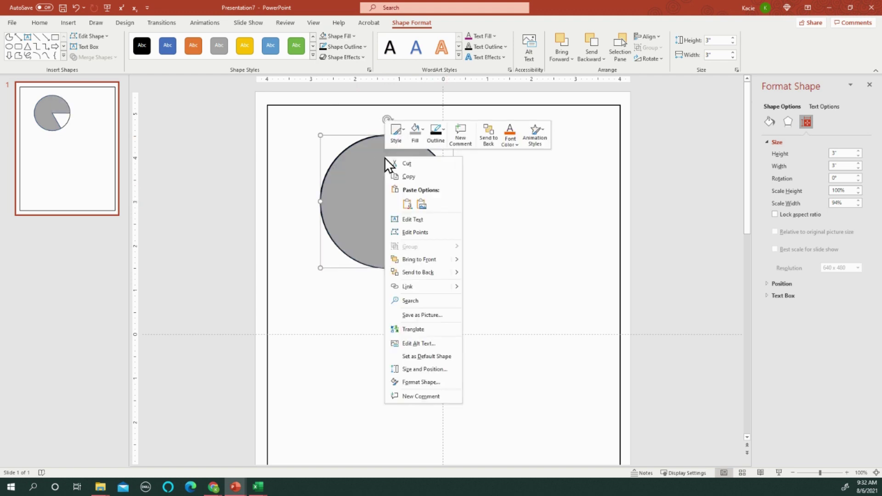
click(421, 271)
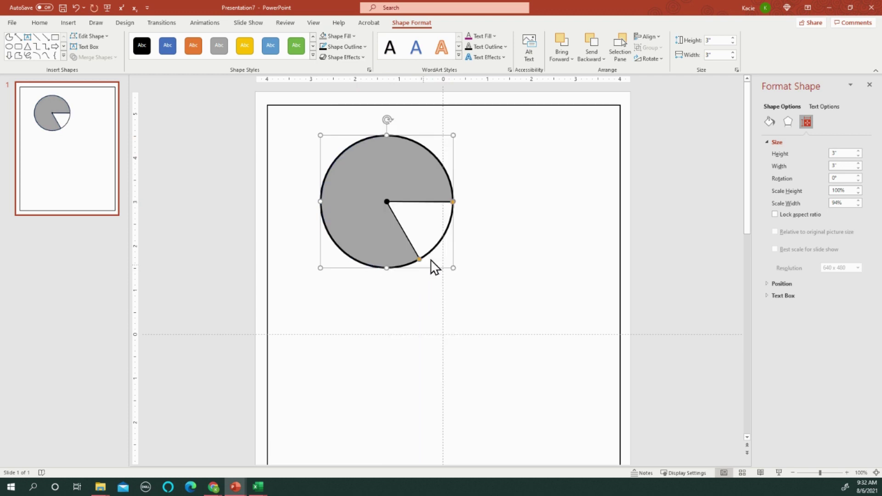
click(480, 209)
- Select the whole figure, shrink it proportionally to 1.6", and move it up-left
drag(491, 293, 295, 110)
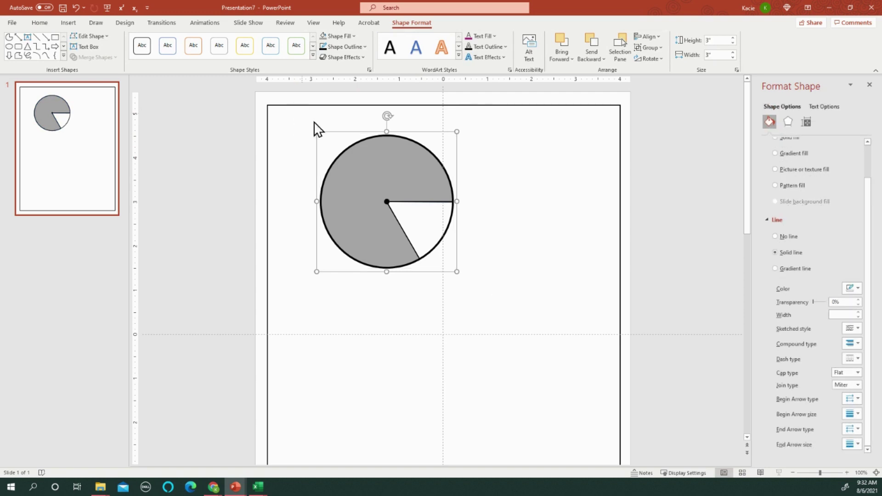
click(737, 70)
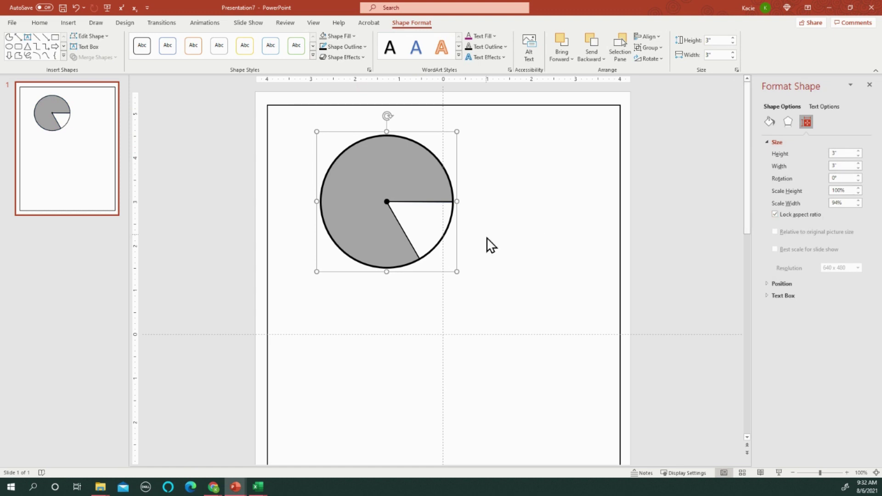
drag(461, 271, 392, 203)
drag(362, 156, 404, 166)
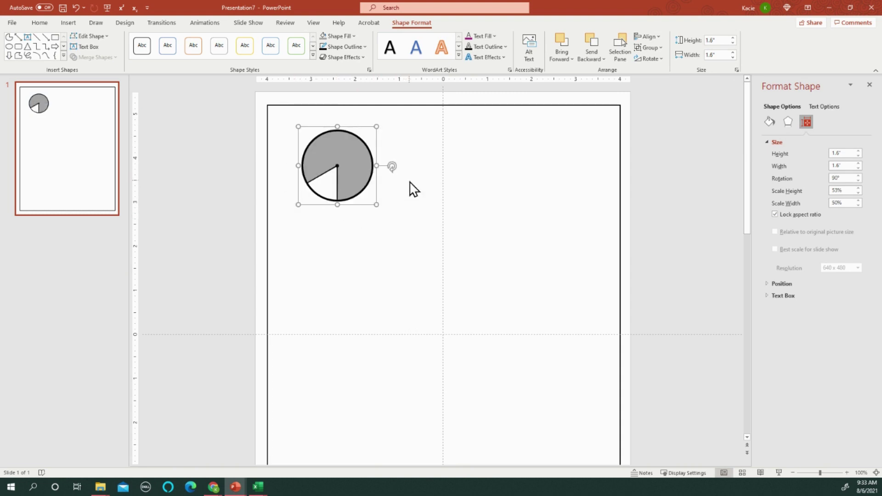